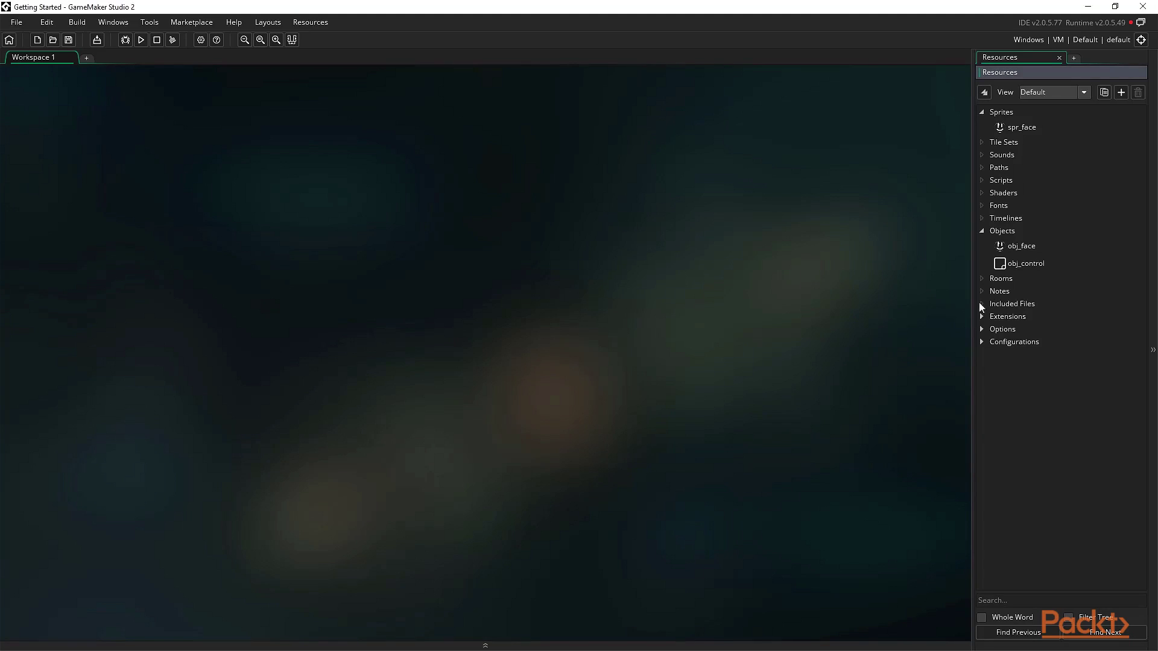
# Step: Create a new room, Room_0, from the Rooms group
pyautogui.rightClick(1003, 281)
pyautogui.click(1016, 288)
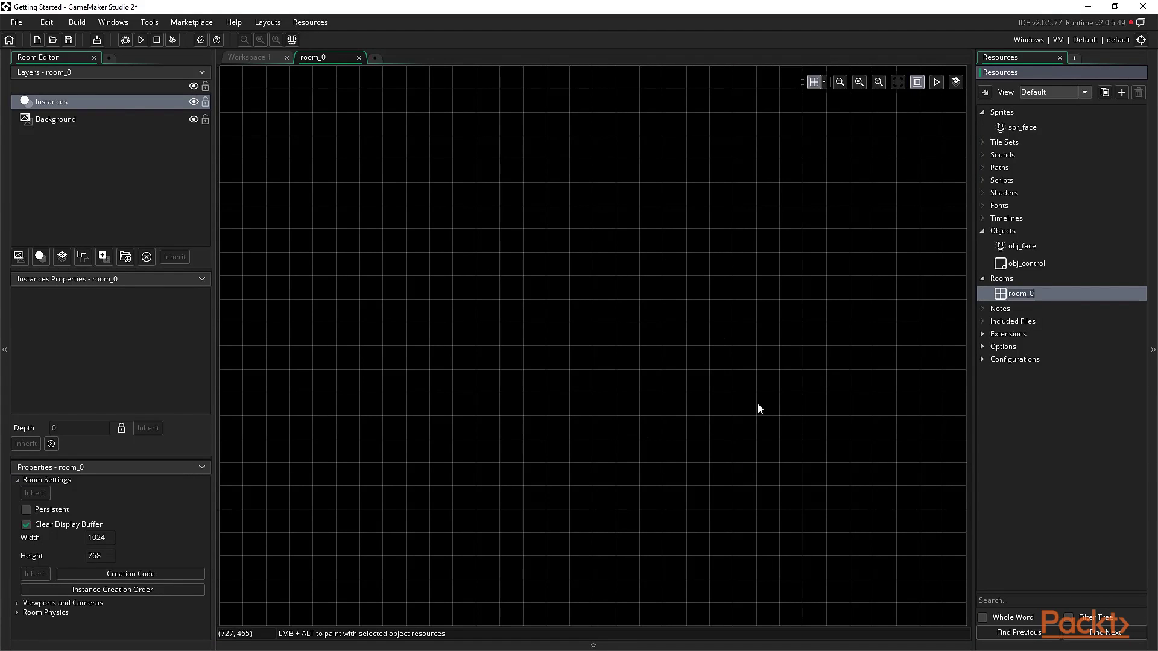
pyautogui.click(1009, 411)
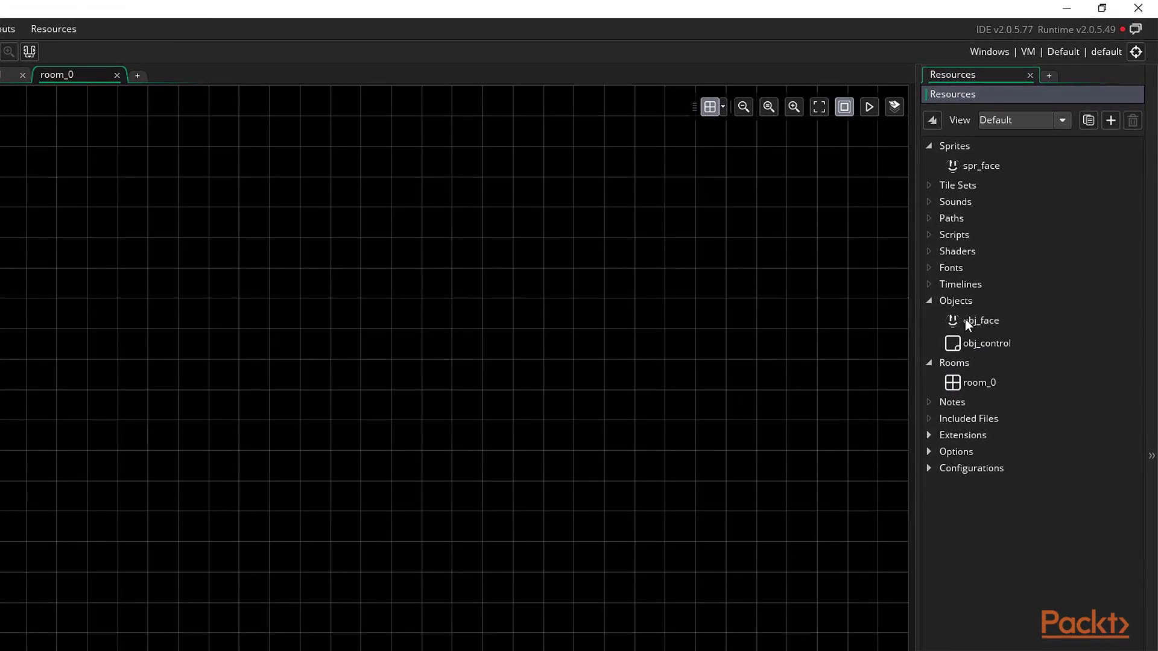
# Step: Place two obj_face instances, enlarging one into a big circle, plus two obj_control instances
pyautogui.moveTo(1013, 248); pyautogui.dragTo(595, 209)
pyautogui.moveTo(429, 276); pyautogui.dragTo(225, 245)
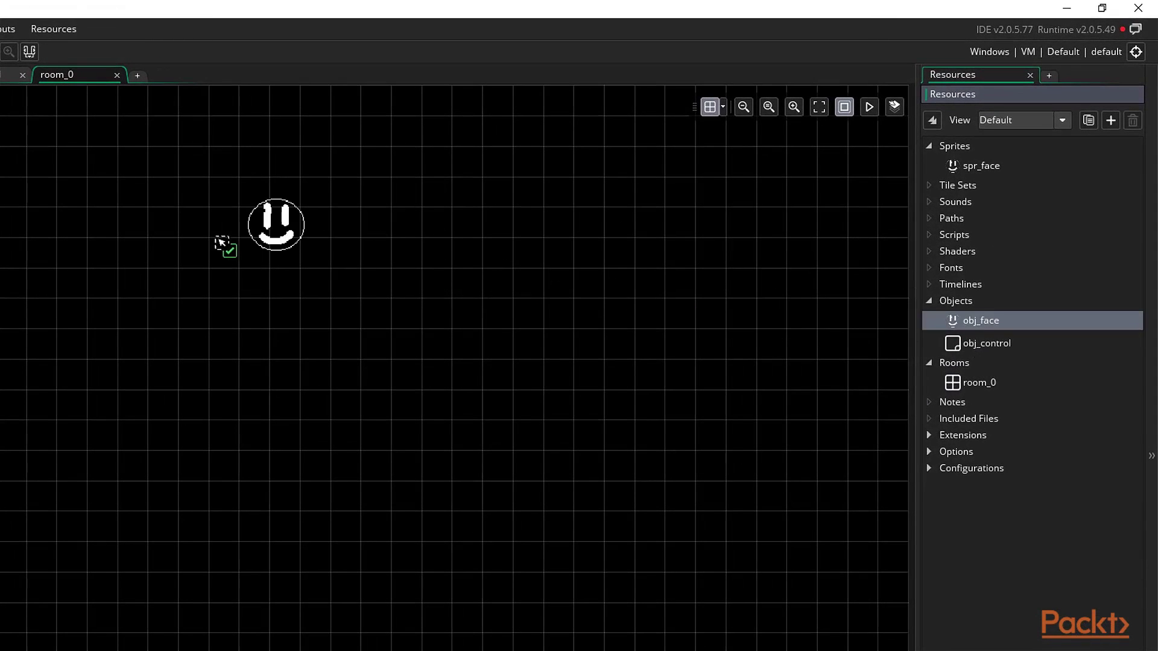
pyautogui.moveTo(982, 322); pyautogui.dragTo(613, 284)
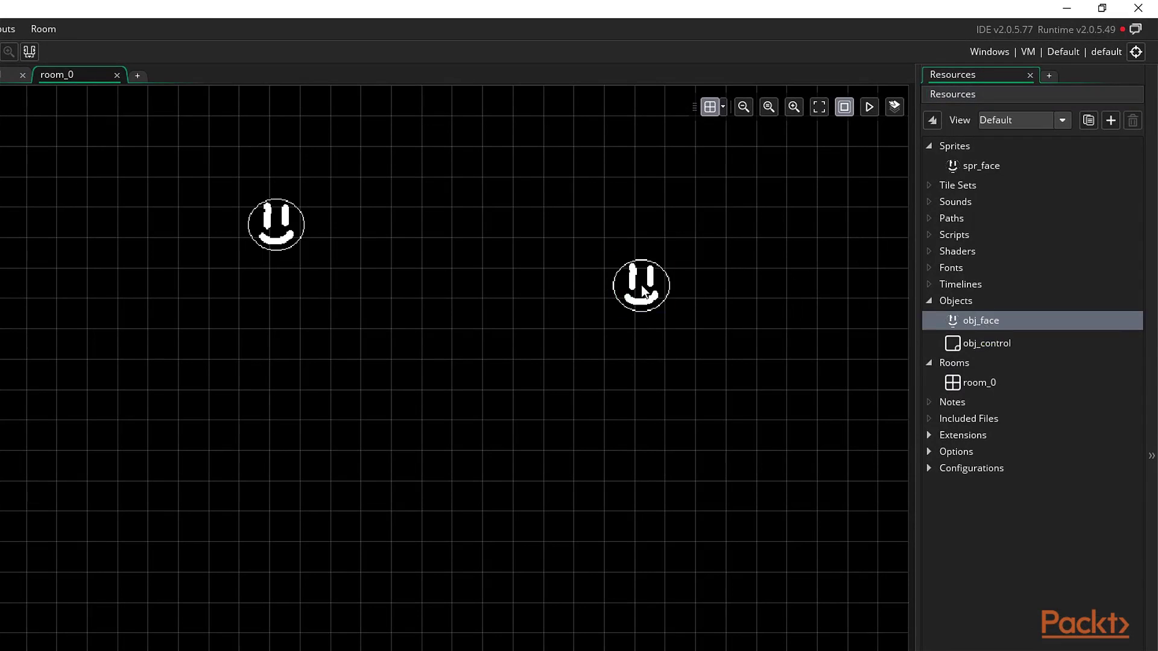
pyautogui.moveTo(664, 313); pyautogui.dragTo(801, 409)
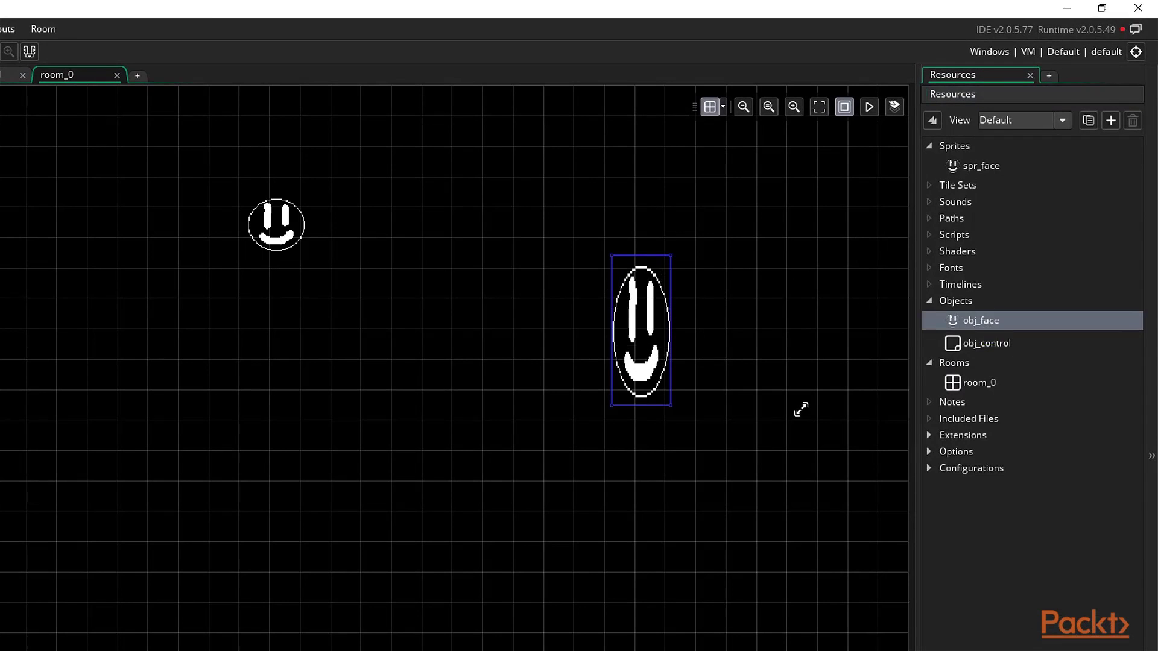
pyautogui.moveTo(682, 358); pyautogui.dragTo(788, 357)
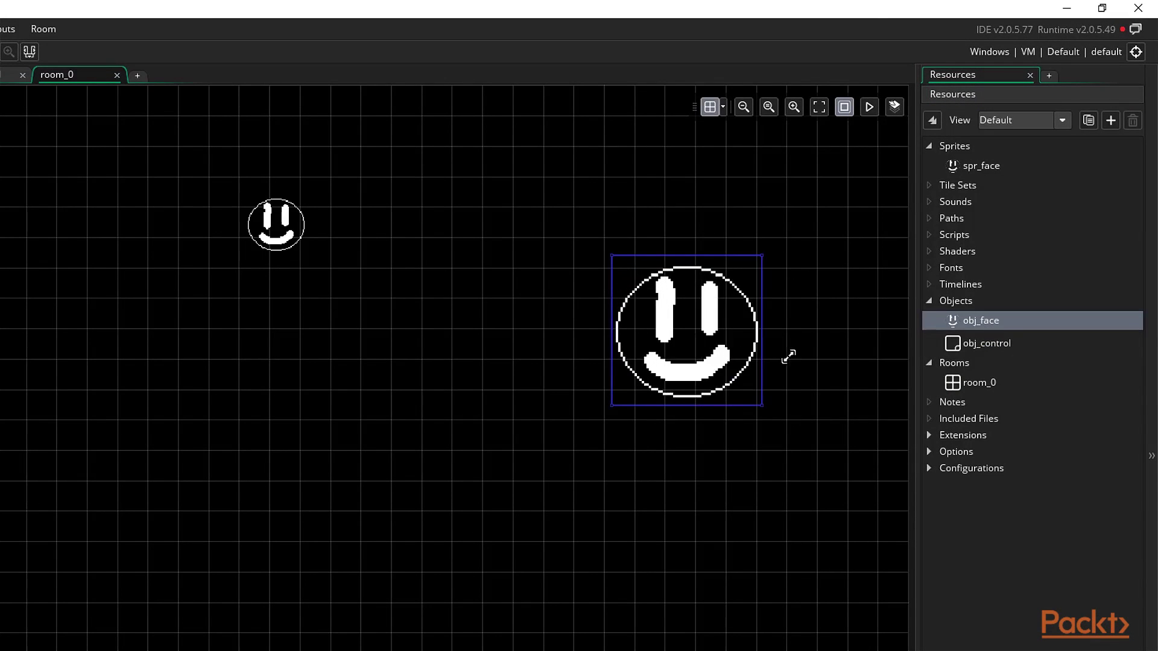
pyautogui.moveTo(986, 343); pyautogui.dragTo(162, 281)
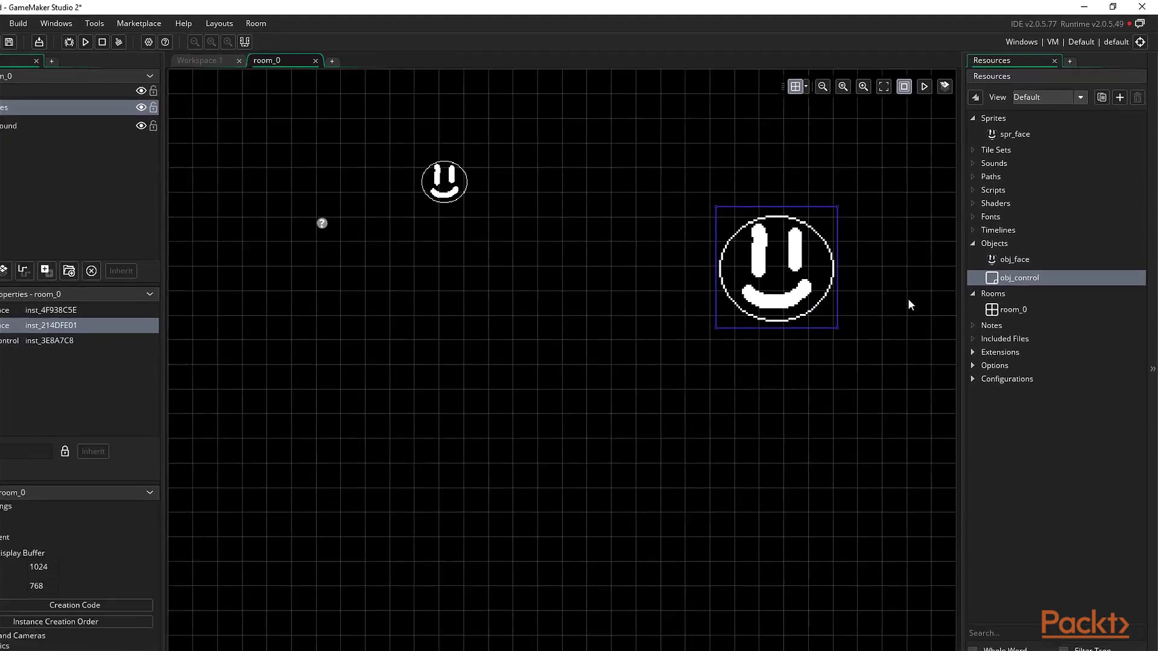
pyautogui.moveTo(990, 336); pyautogui.dragTo(397, 378)
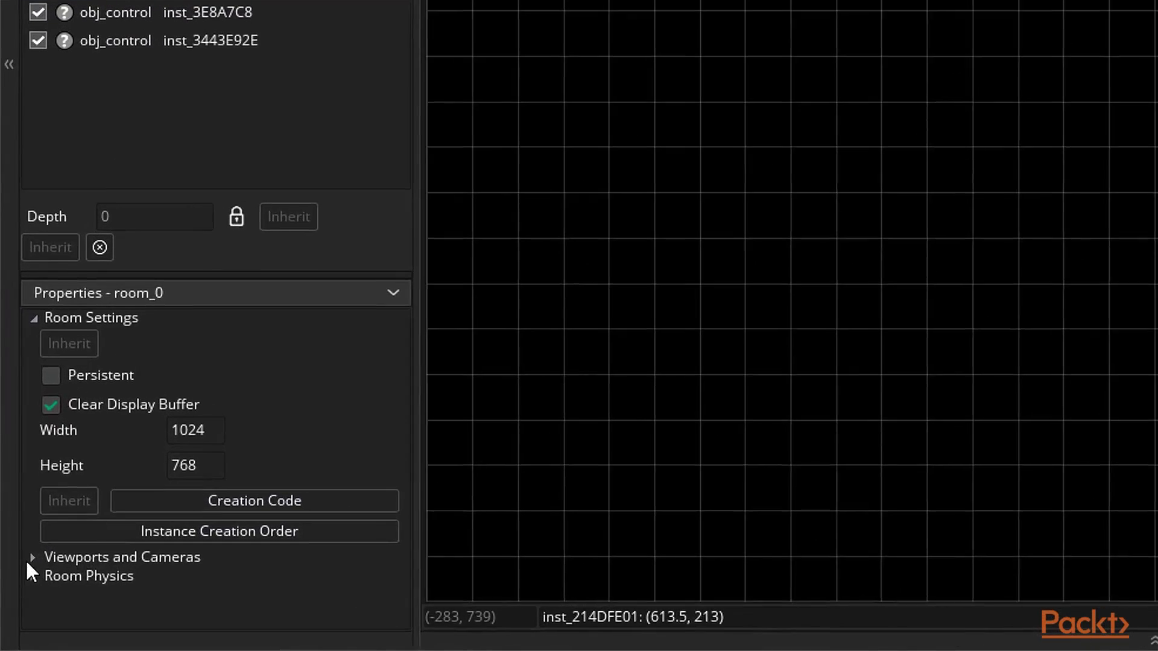
# Step: Expand Viewports and Cameras in room Properties and review Viewport 0's camera fields
pyautogui.click(16, 602)
pyautogui.scroll(-3, 115, 550)
pyautogui.scroll(-1, 269, 443)
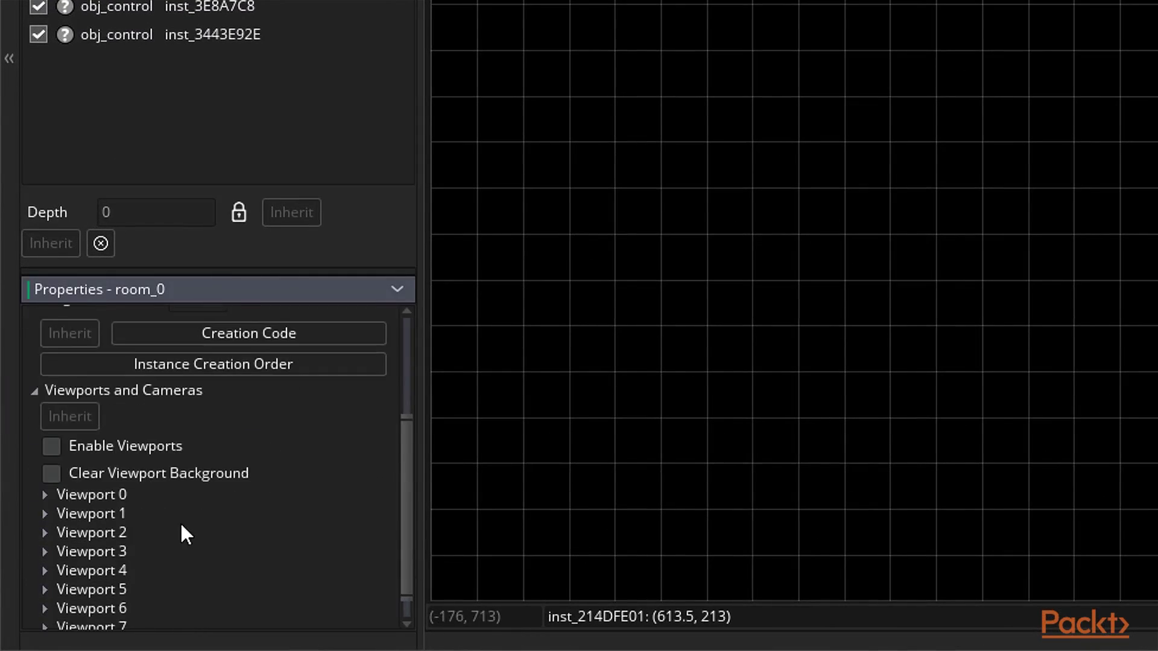
pyautogui.scroll(-1, 52, 471)
pyautogui.click(46, 470)
pyautogui.scroll(-5, 210, 458)
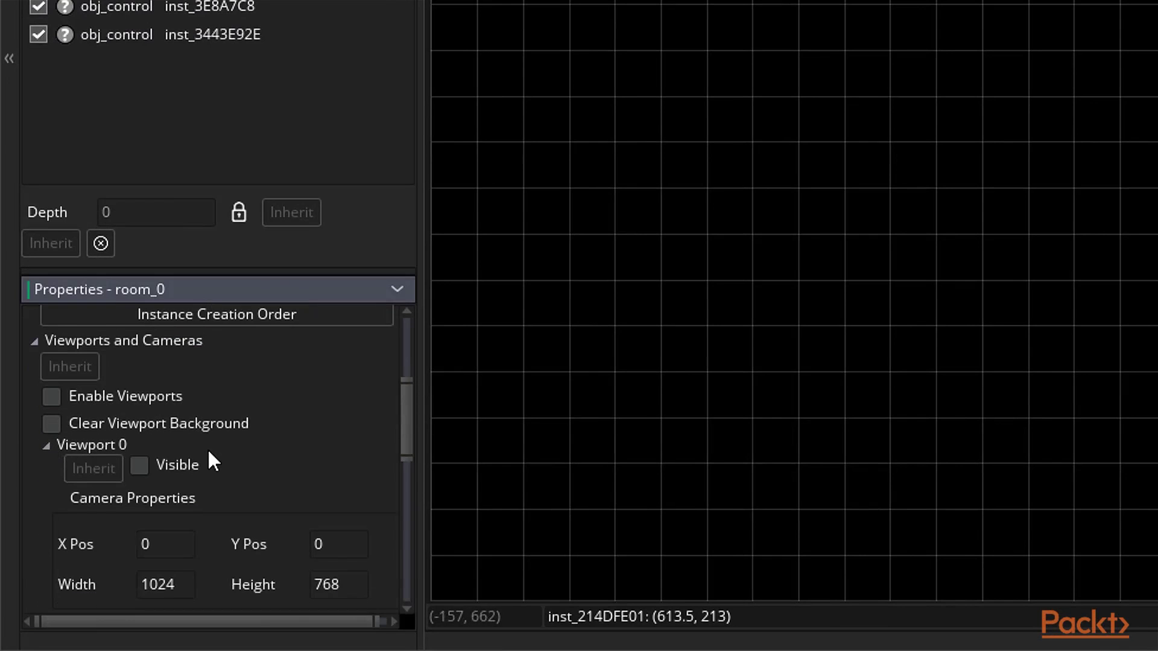
pyautogui.scroll(-1, 223, 478)
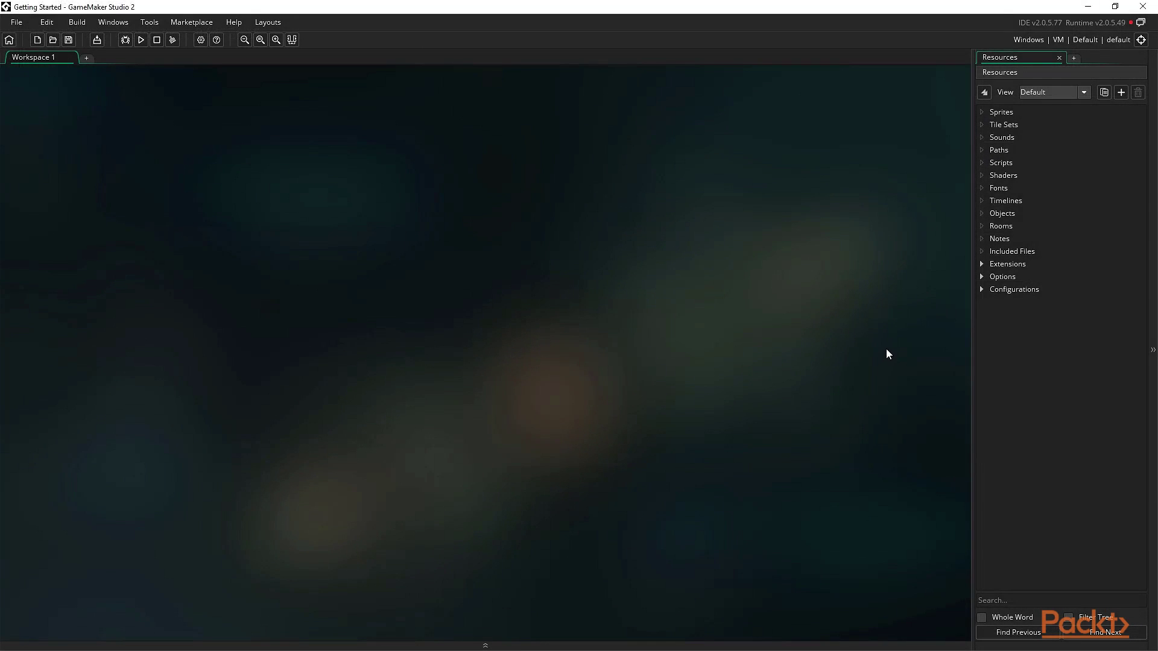
# Step: Create sprite_0, a new blank 64×64 sprite, and open it in the image editor
pyautogui.rightClick(995, 114)
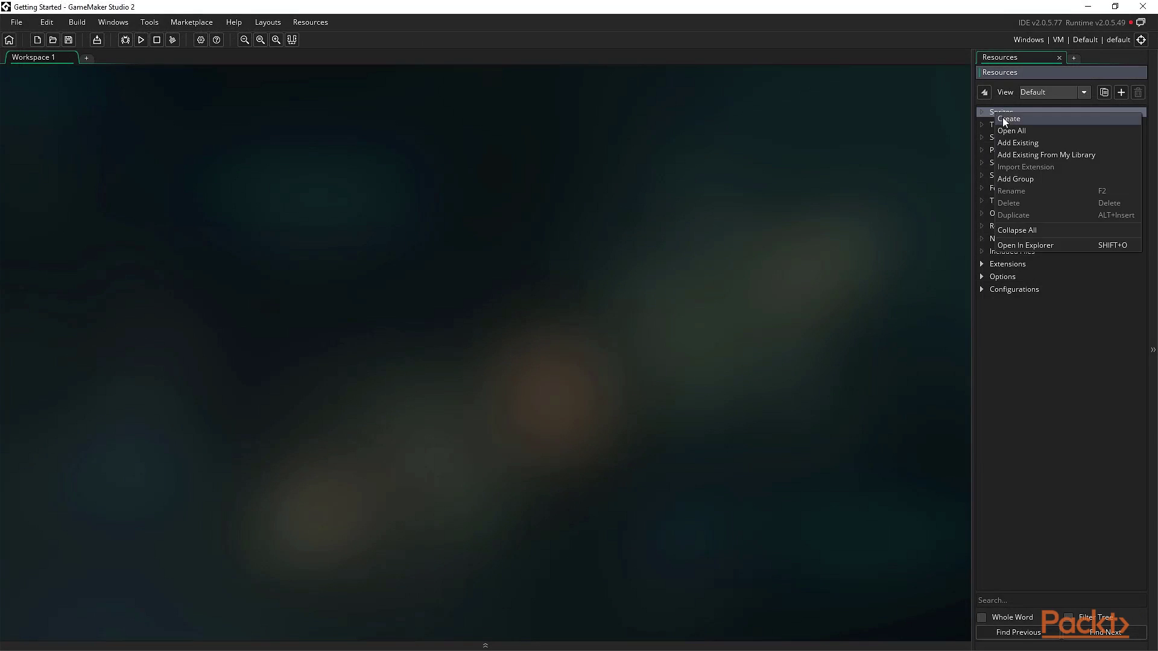
pyautogui.click(1002, 117)
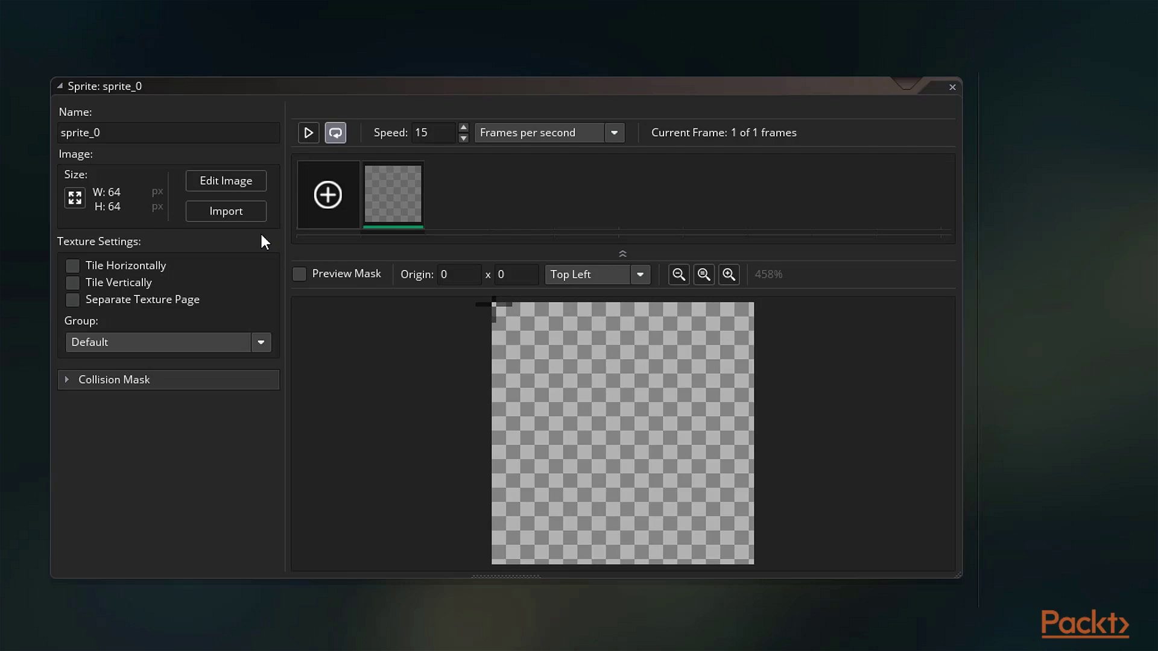
pyautogui.click(240, 186)
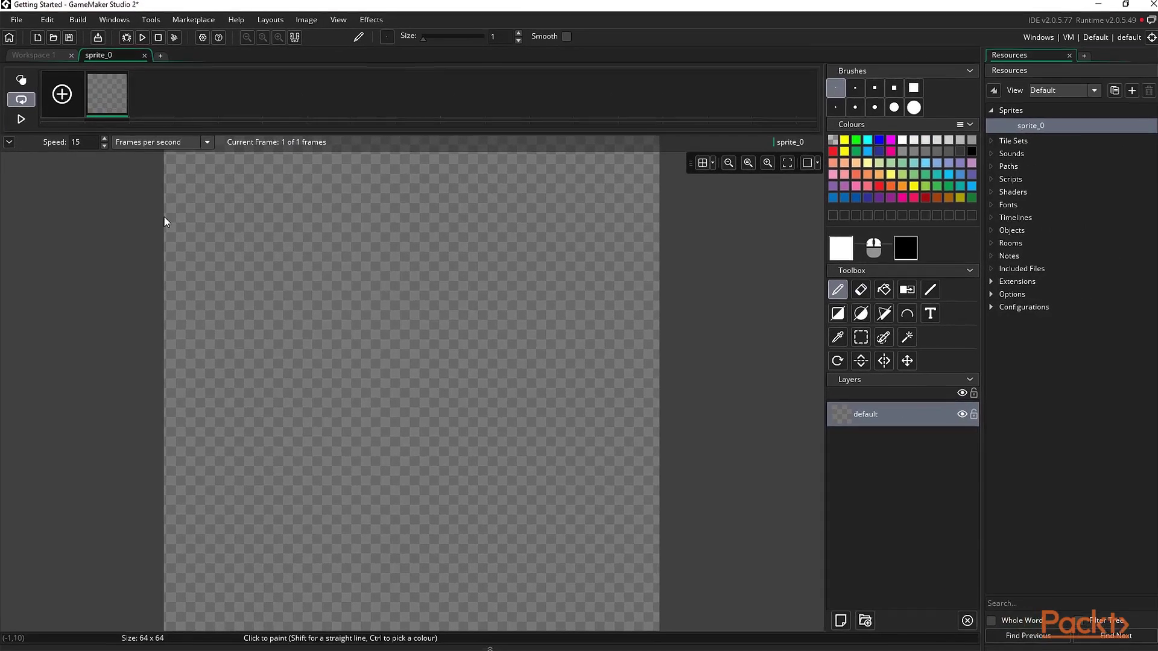
# Step: Draw a white circle outline, then paint two tall eyes and a smile with a size-7 round pencil
pyautogui.click(861, 313)
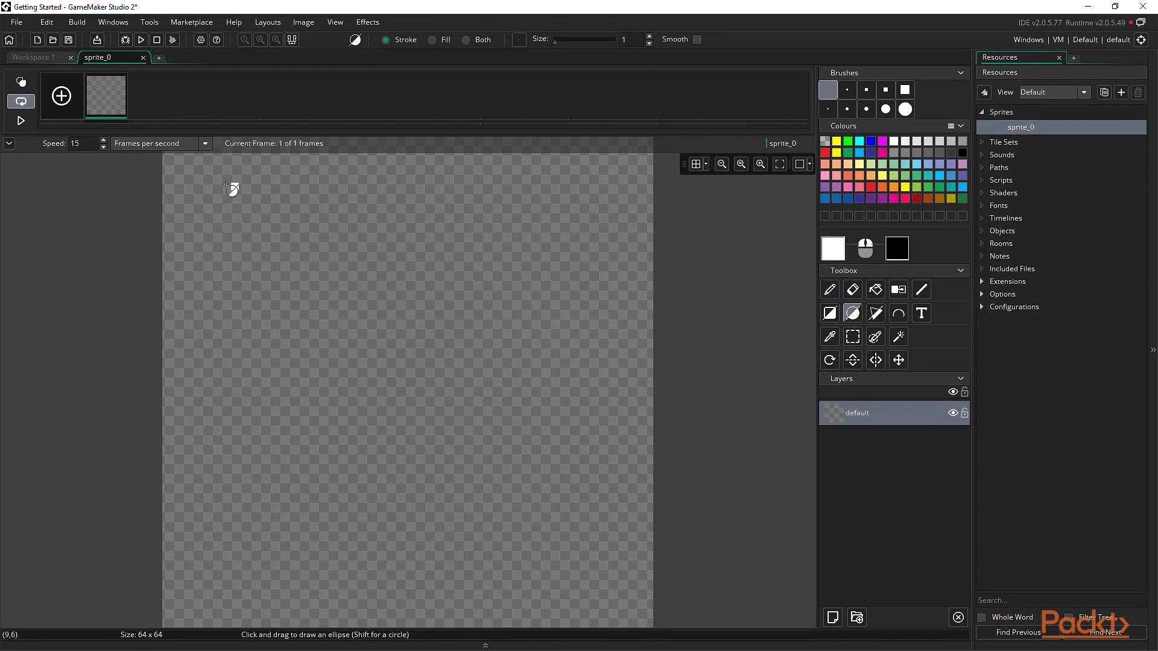
pyautogui.moveTo(181, 177); pyautogui.dragTo(638, 597)
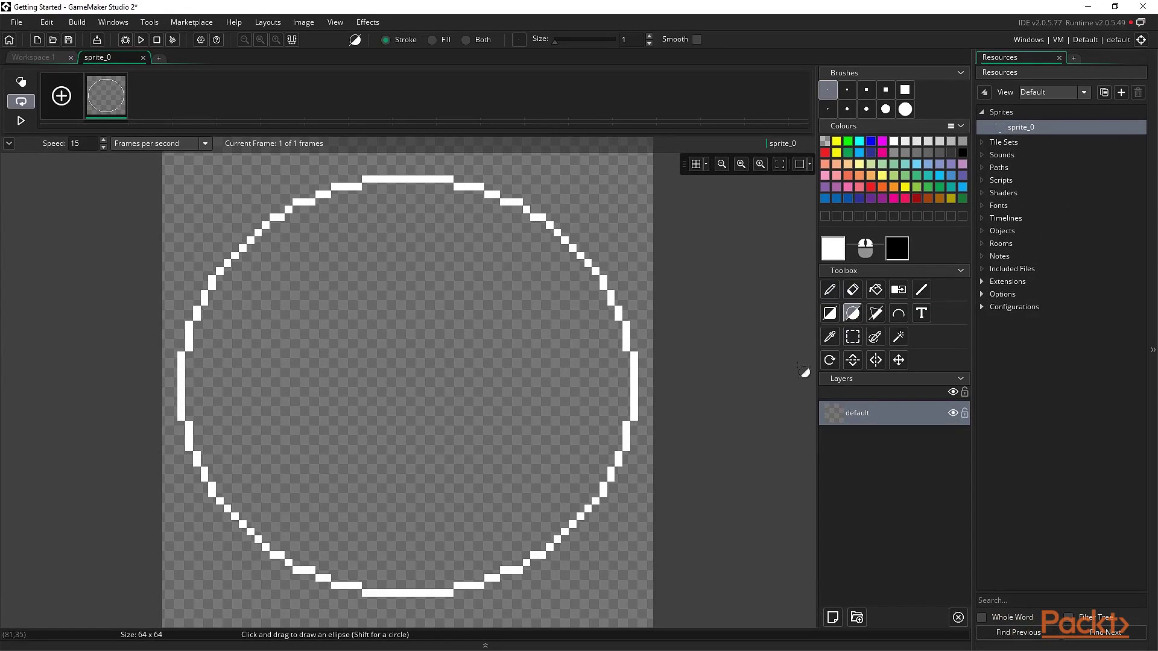
pyautogui.click(830, 289)
pyautogui.click(866, 109)
pyautogui.click(336, 234)
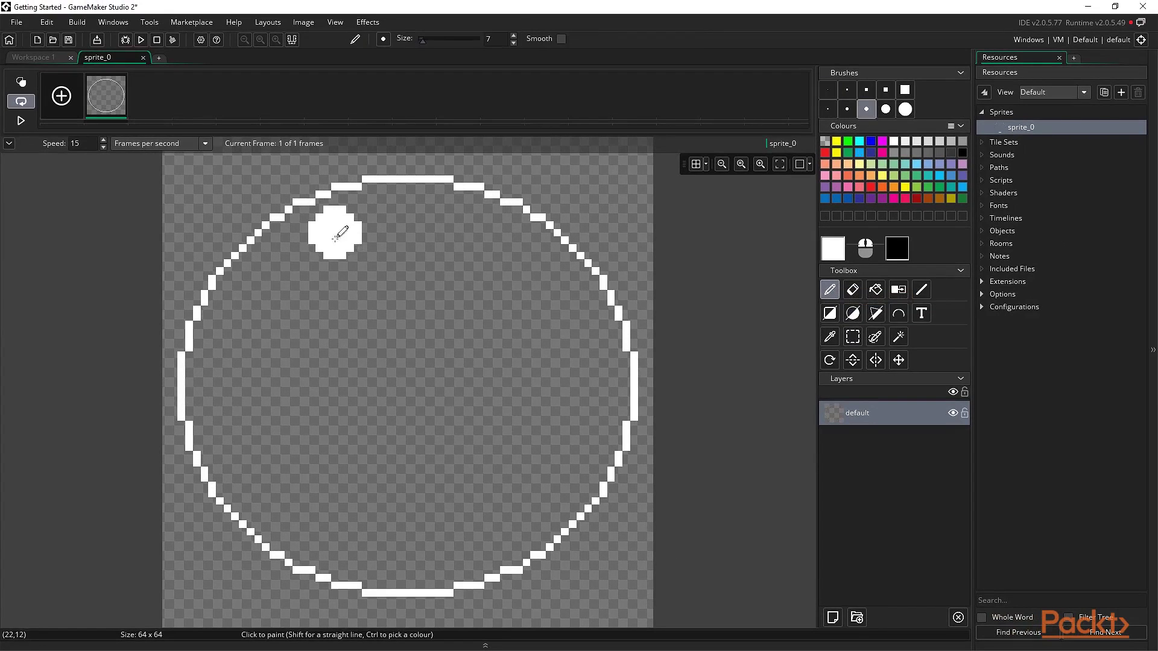
pyautogui.moveTo(336, 234); pyautogui.dragTo(336, 393)
pyautogui.moveTo(481, 248); pyautogui.dragTo(481, 370)
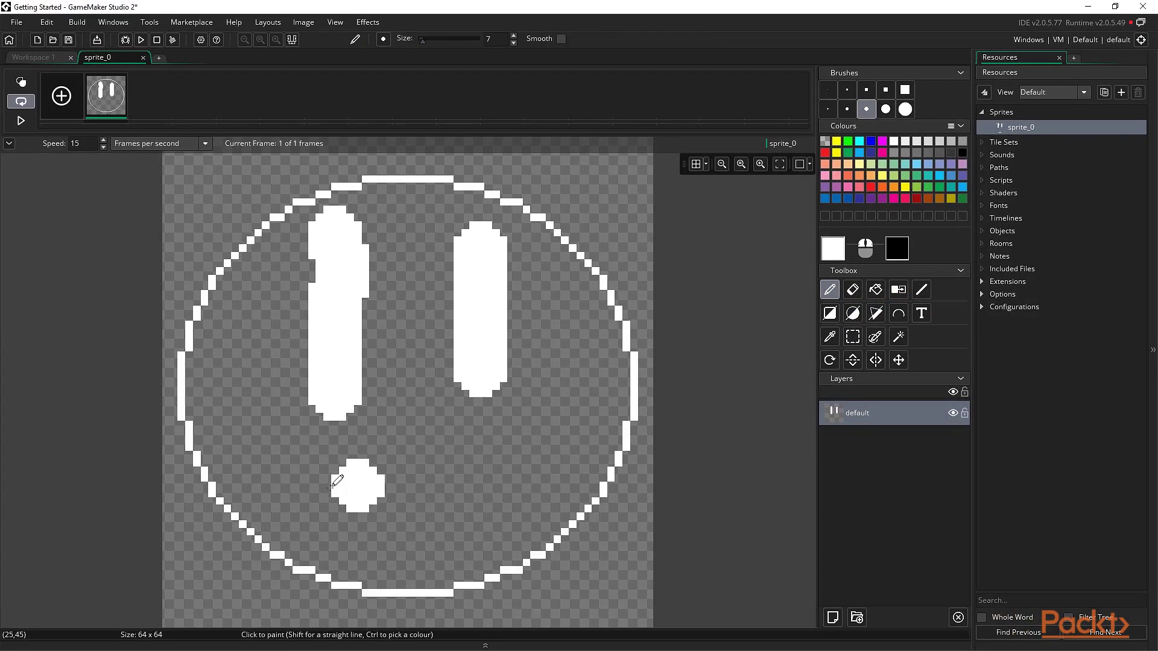
pyautogui.moveTo(296, 478)
pyautogui.mouseDown()
pyautogui.moveTo(359, 514)
pyautogui.moveTo(495, 486)
pyautogui.moveTo(522, 446)
pyautogui.mouseUp()
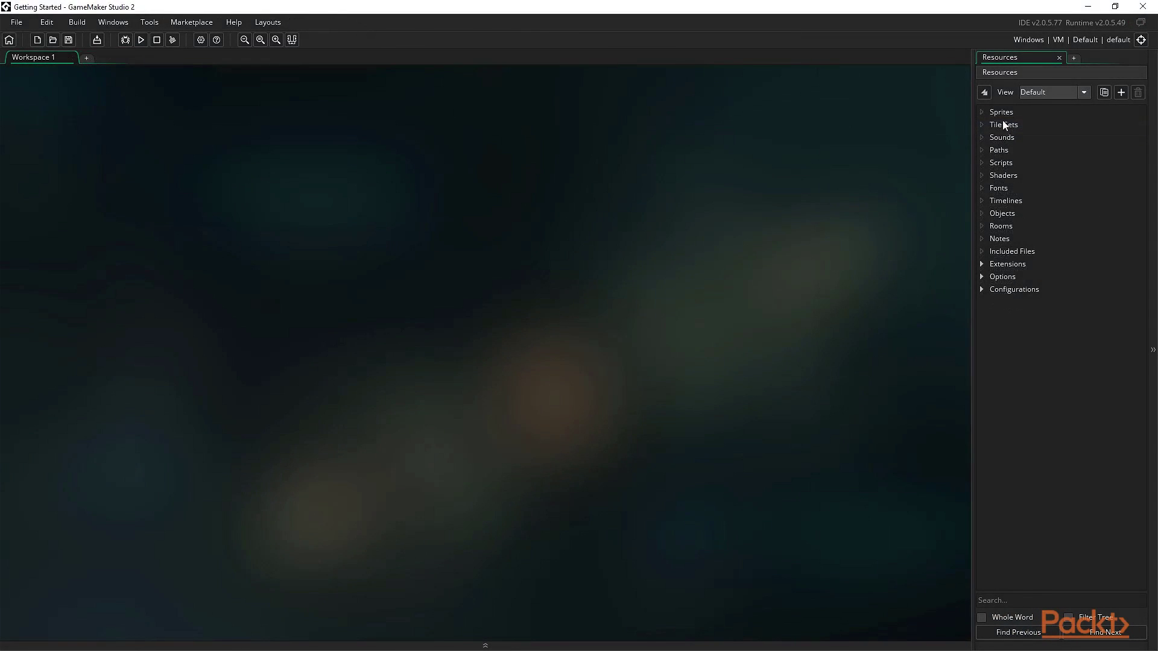
# Step: Create another new sprite and name it spr_tle_ship
pyautogui.rightClick(1005, 111)
pyautogui.click(1020, 120)
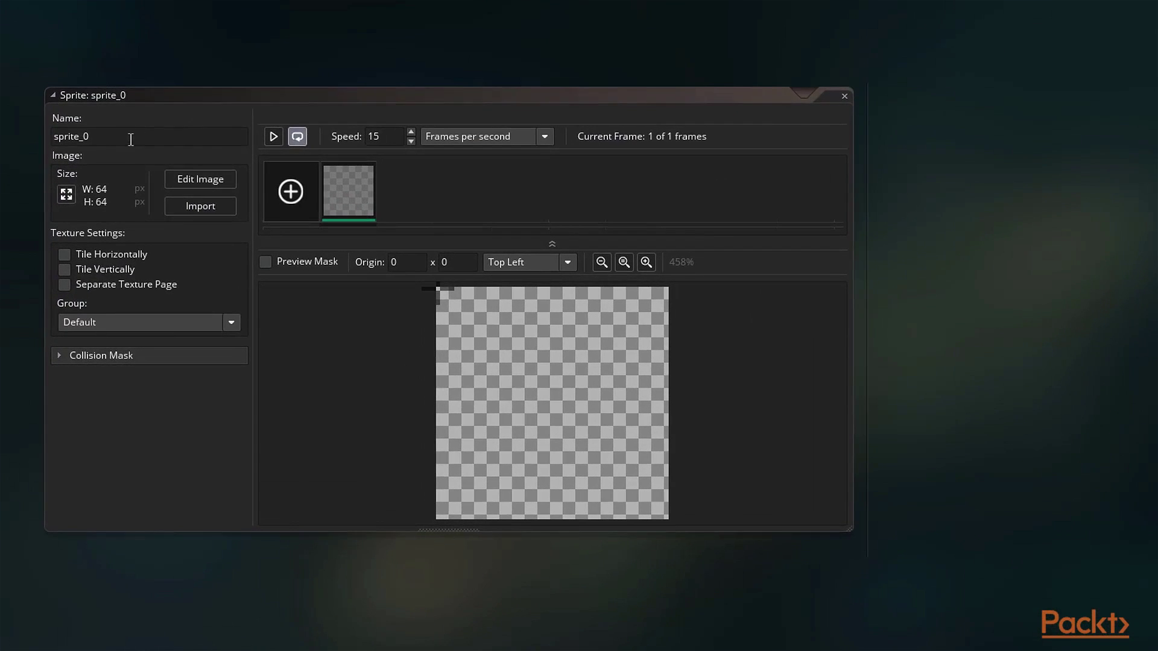
pyautogui.click(130, 139)
pyautogui.write('spr_')
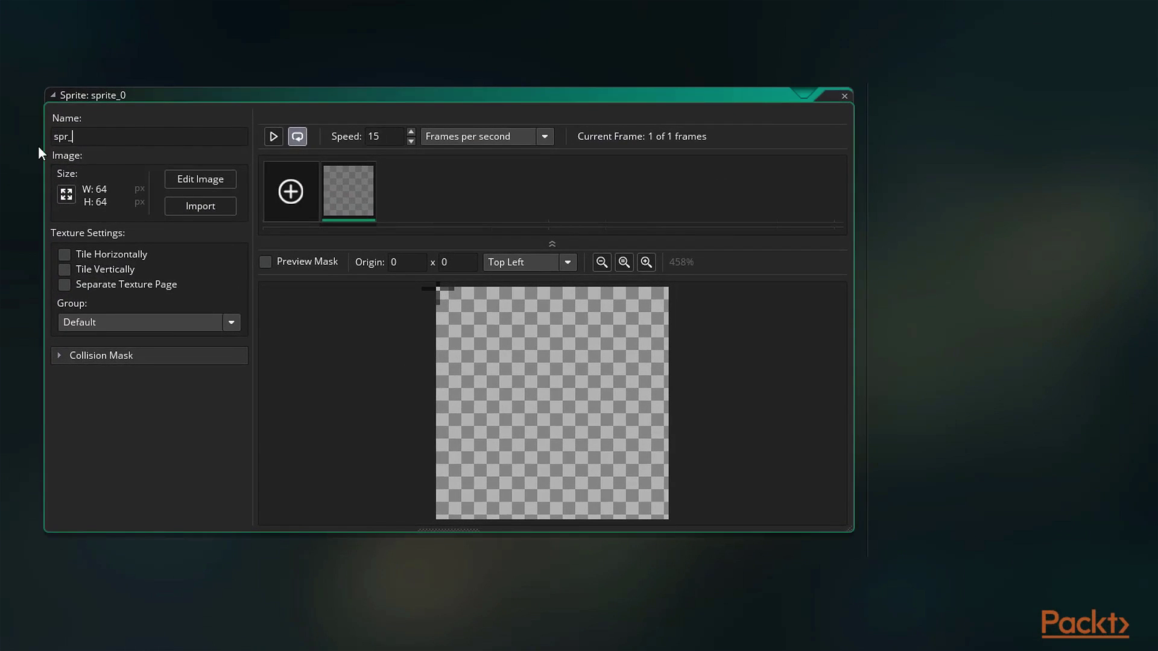
pyautogui.write('tle_ship')
# Step: Import the 1280×1280 Ship tiles3.png sheet into spr_tle_ship
pyautogui.click(218, 206)
pyautogui.click(577, 140)
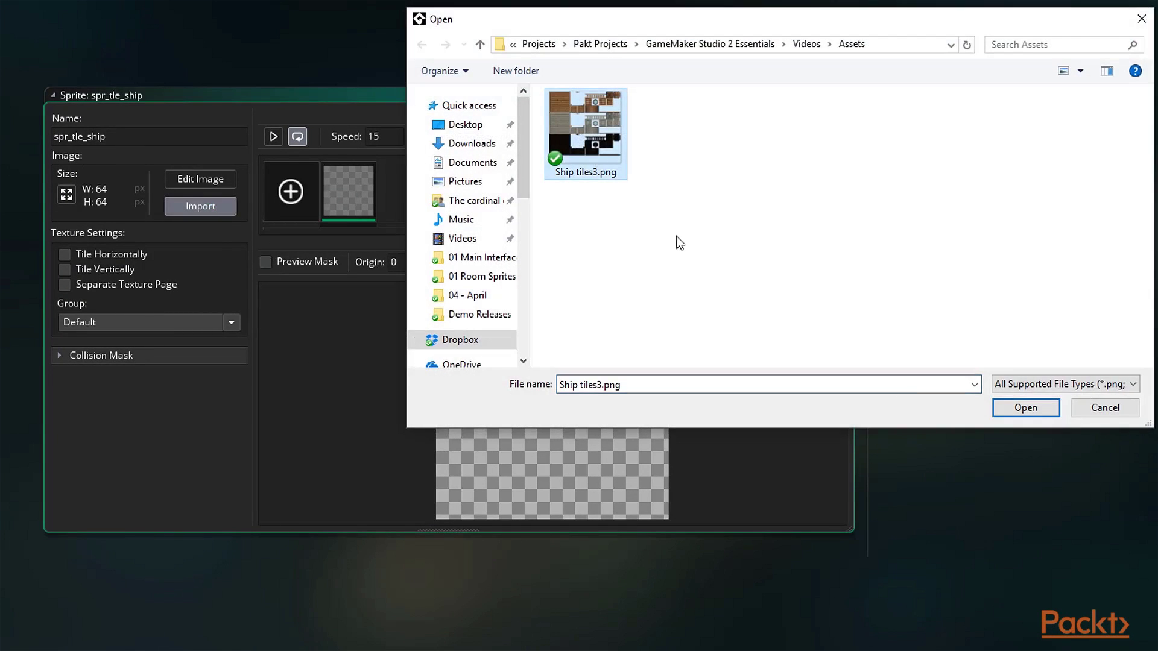
pyautogui.click(1036, 408)
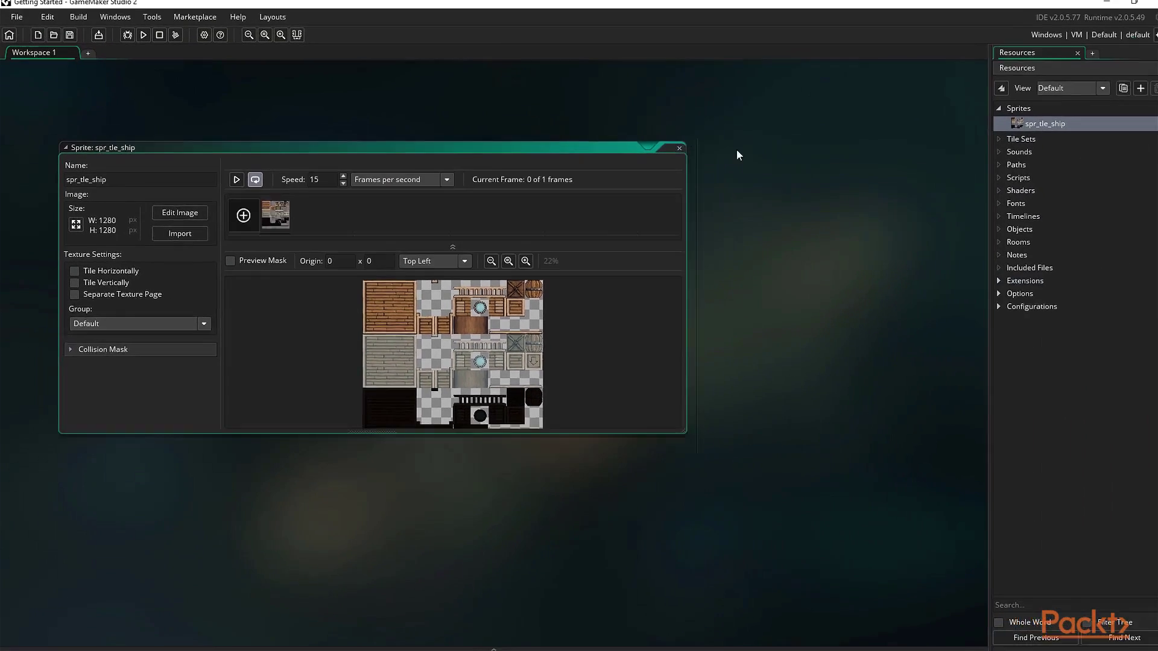
pyautogui.click(830, 109)
# Step: Create a new tile set named tle_ship that uses the spr_tle_ship sprite
pyautogui.rightClick(999, 144)
pyautogui.click(1011, 150)
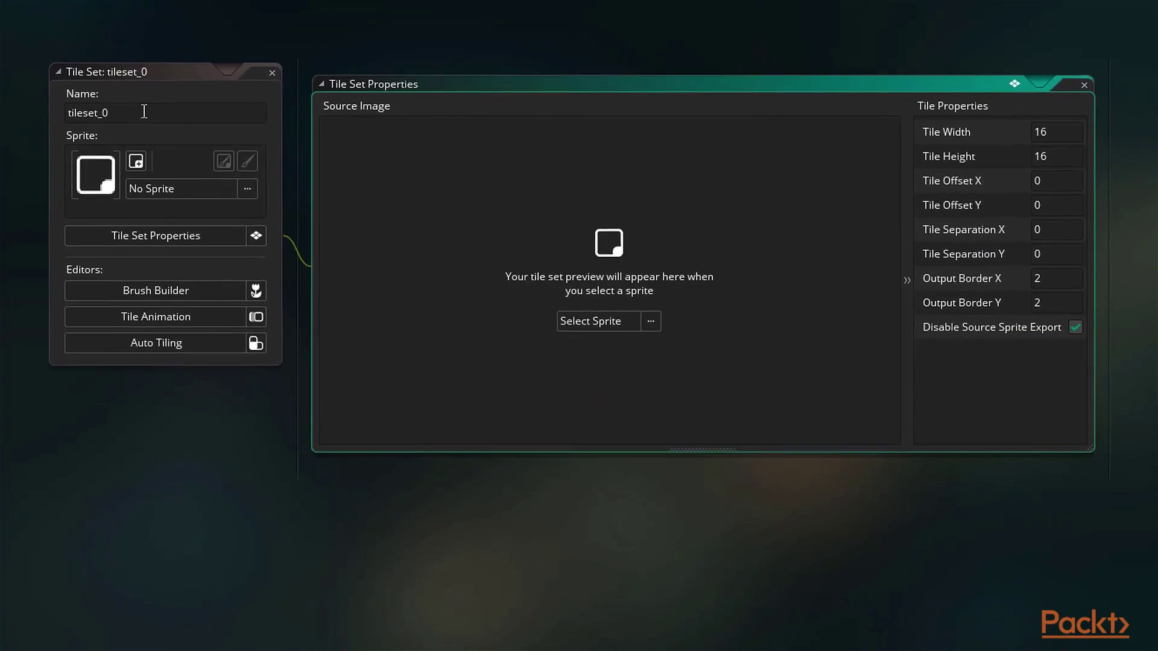
pyautogui.write('tile_ship')
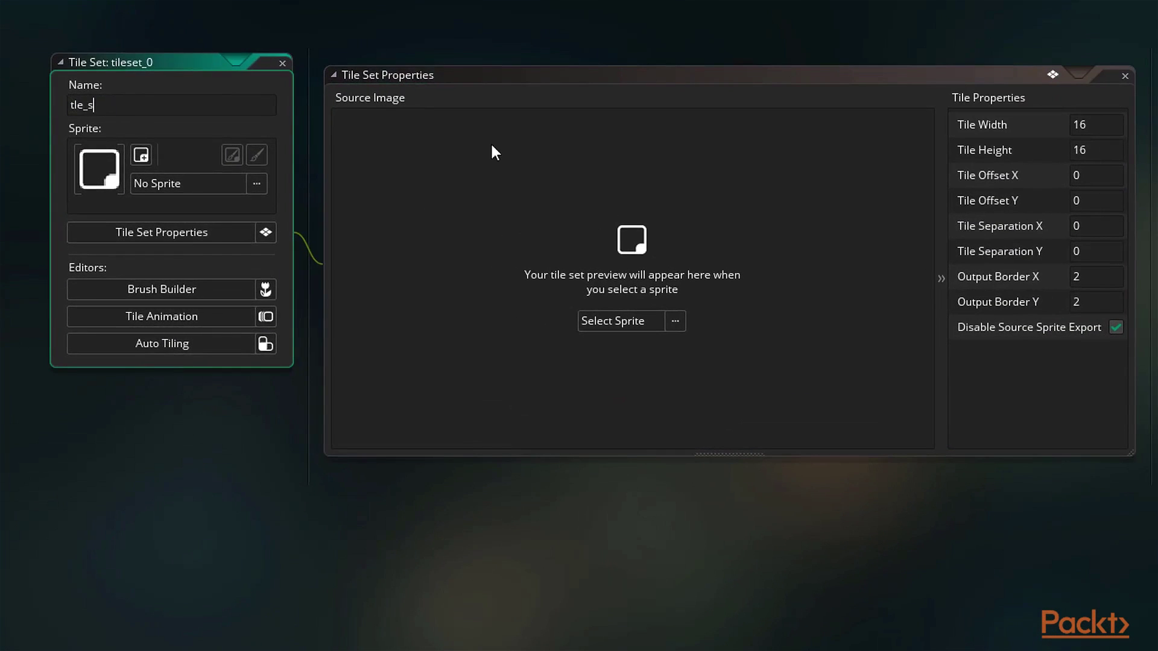
pyautogui.click(652, 324)
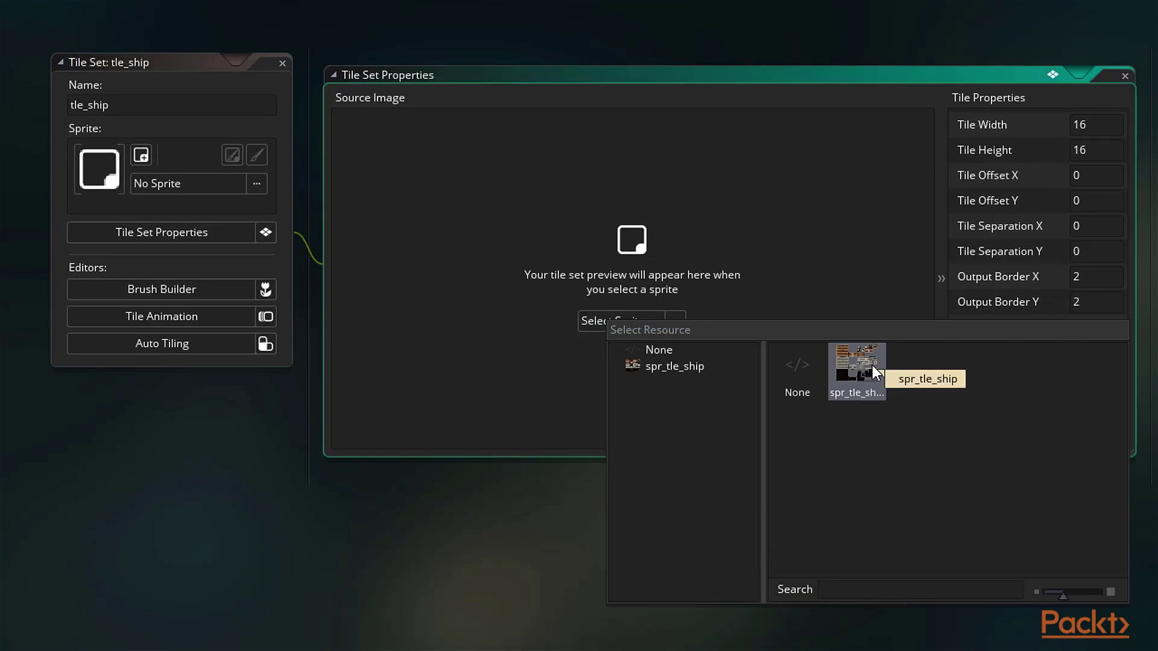
pyautogui.click(872, 364)
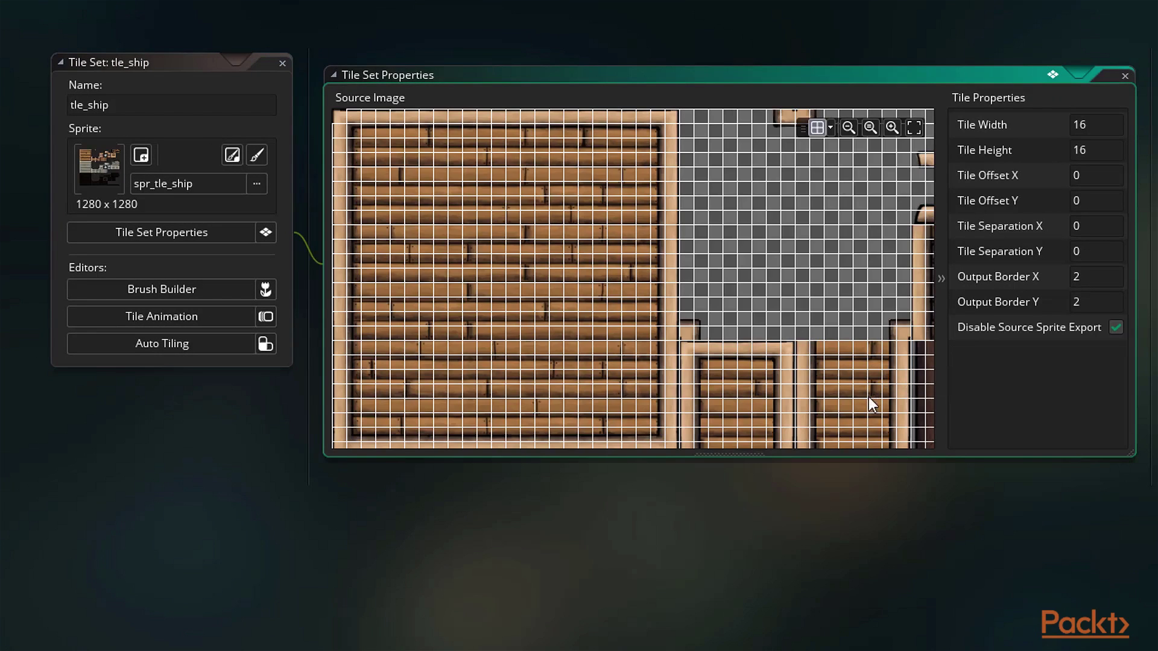
pyautogui.click(919, 128)
# Step: Set the tile width and height to 64 pixels, then zoom in on the wood tiles
pyautogui.doubleClick(1089, 124)
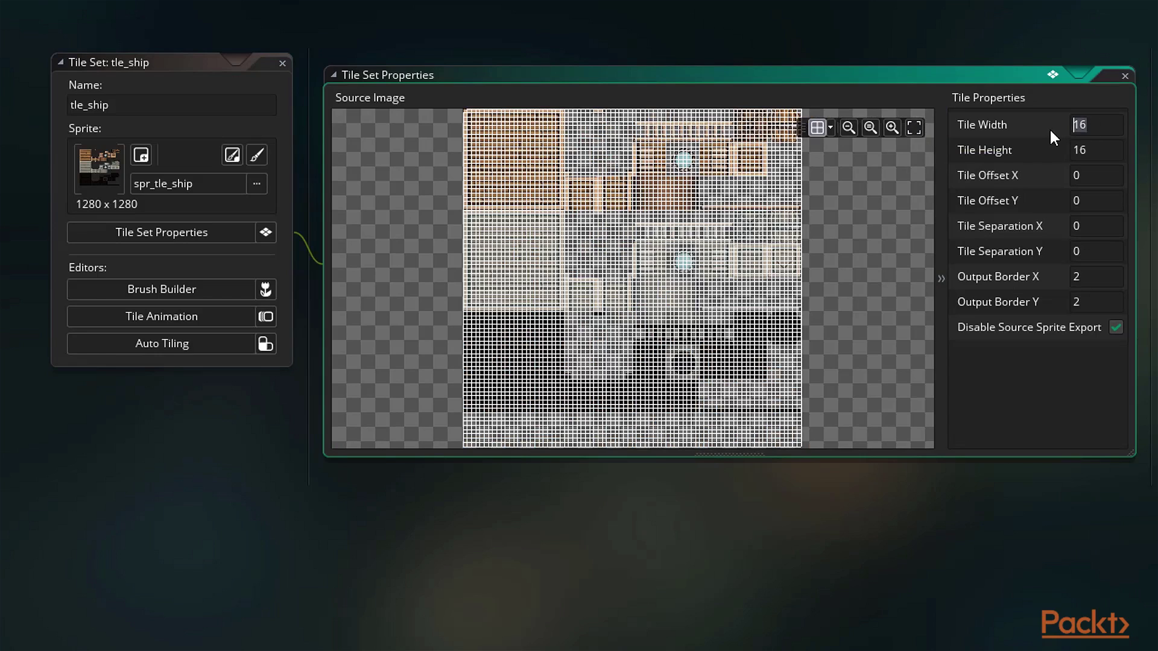
pyautogui.write('64')
pyautogui.press('Return')
pyautogui.doubleClick(1089, 149)
pyautogui.write('64')
pyautogui.press('Return')
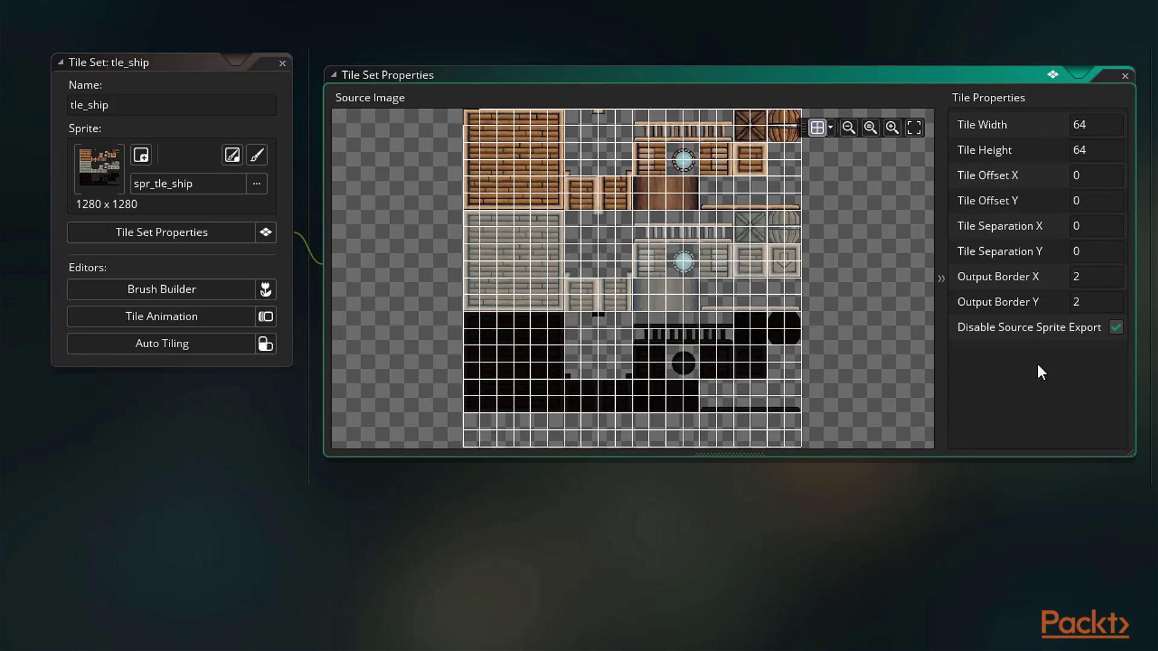
pyautogui.click(891, 126)
pyautogui.click(891, 126)
pyautogui.moveTo(674, 198); pyautogui.dragTo(699, 270, button='middle')
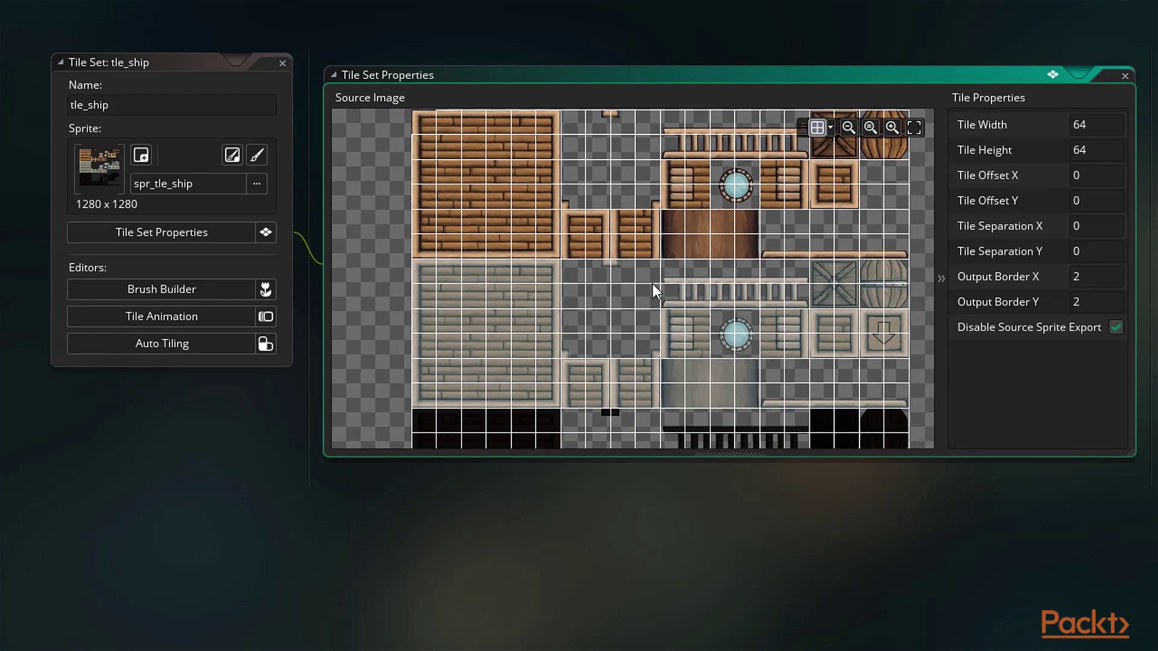
pyautogui.click(242, 289)
# Step: Select a 3×3 block of wood plank tiles and stamp it as a floor brush
pyautogui.scroll(-4, 241, 287)
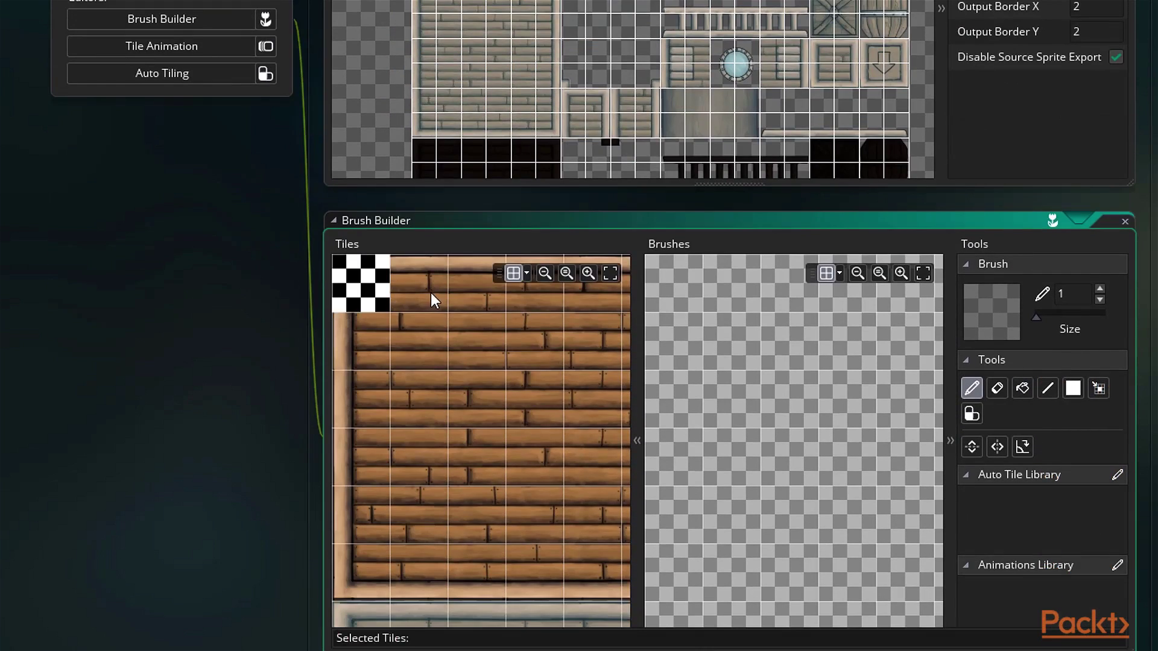
pyautogui.click(431, 292)
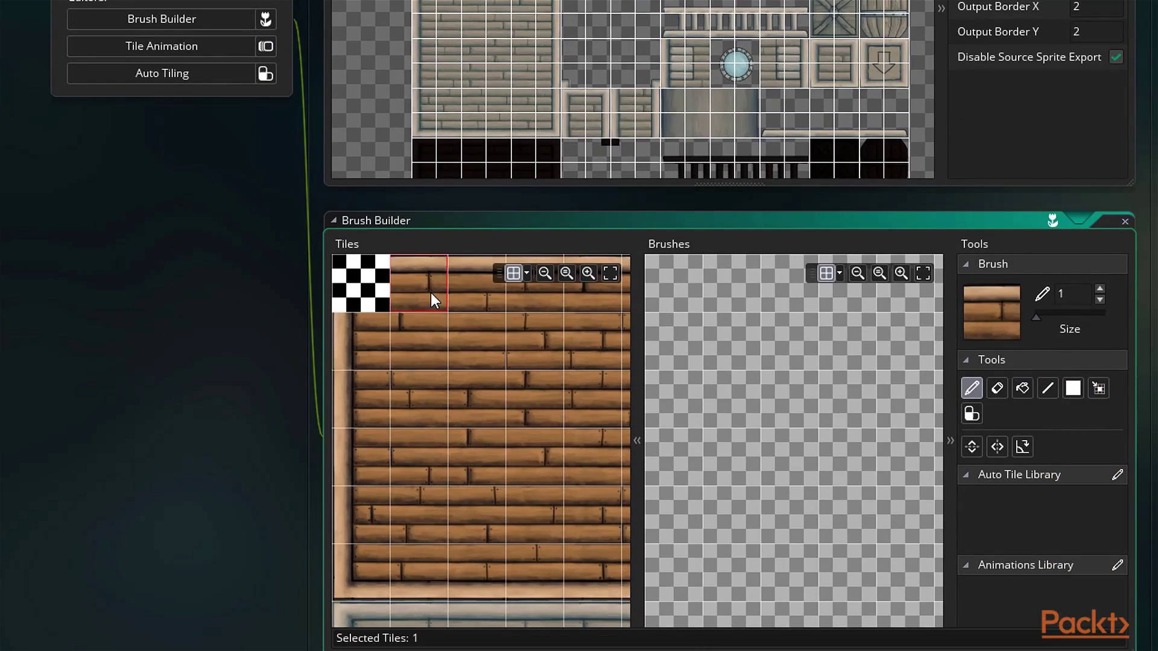
pyautogui.click(468, 288)
pyautogui.click(474, 339)
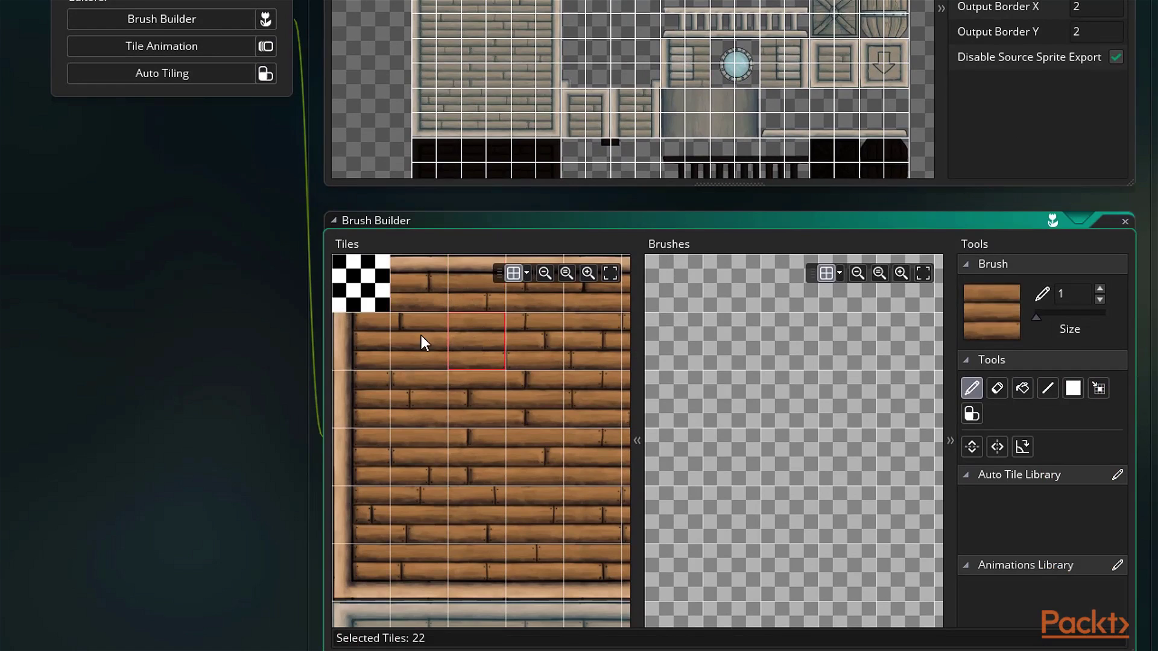
pyautogui.click(425, 353)
pyautogui.click(478, 341)
pyautogui.moveTo(414, 285); pyautogui.dragTo(522, 397)
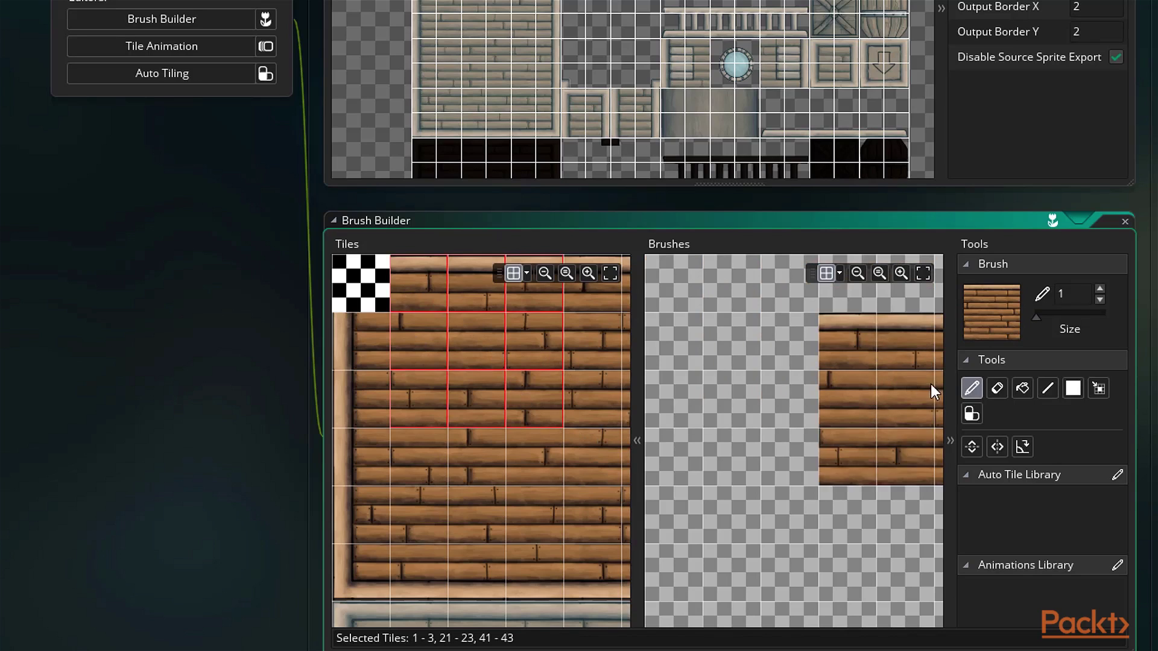
pyautogui.click(756, 356)
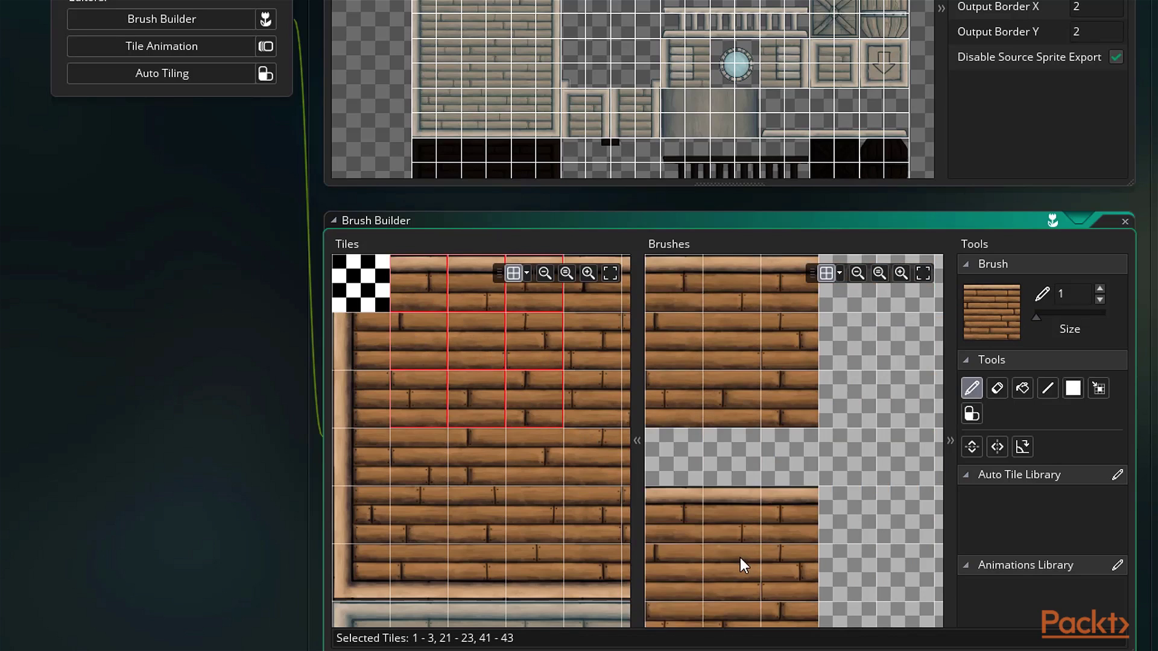
# Step: Stamp two 2×2 wooden corner brushes at lower left and right, then select more middle wood tiles
pyautogui.click(446, 468)
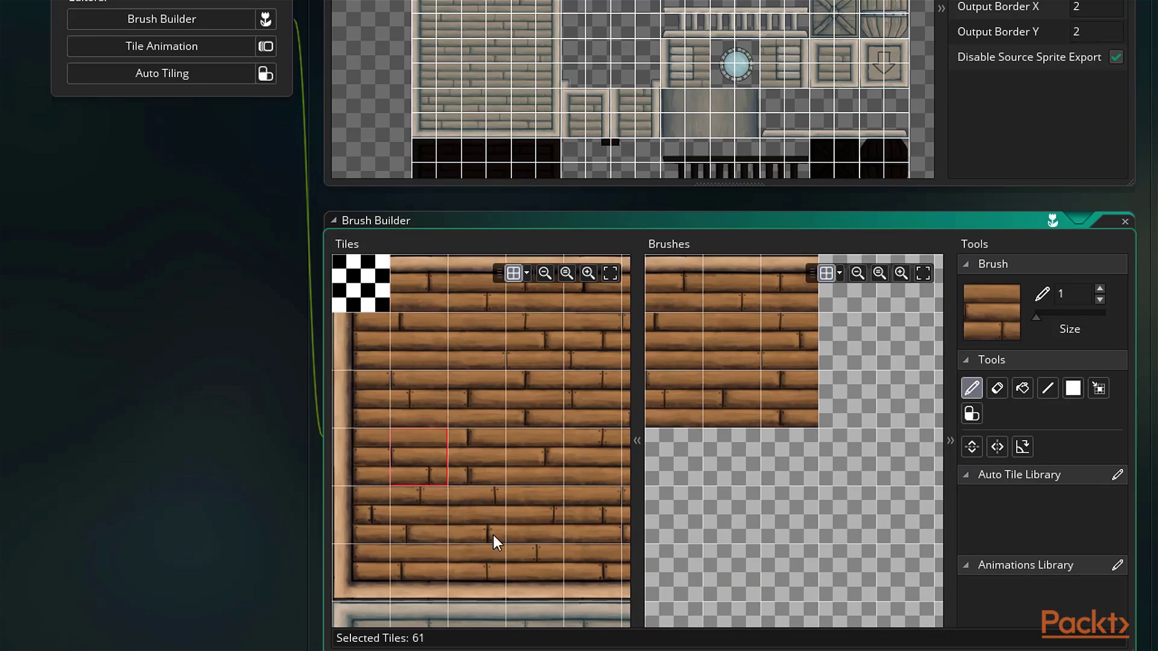
pyautogui.moveTo(343, 569); pyautogui.dragTo(411, 515)
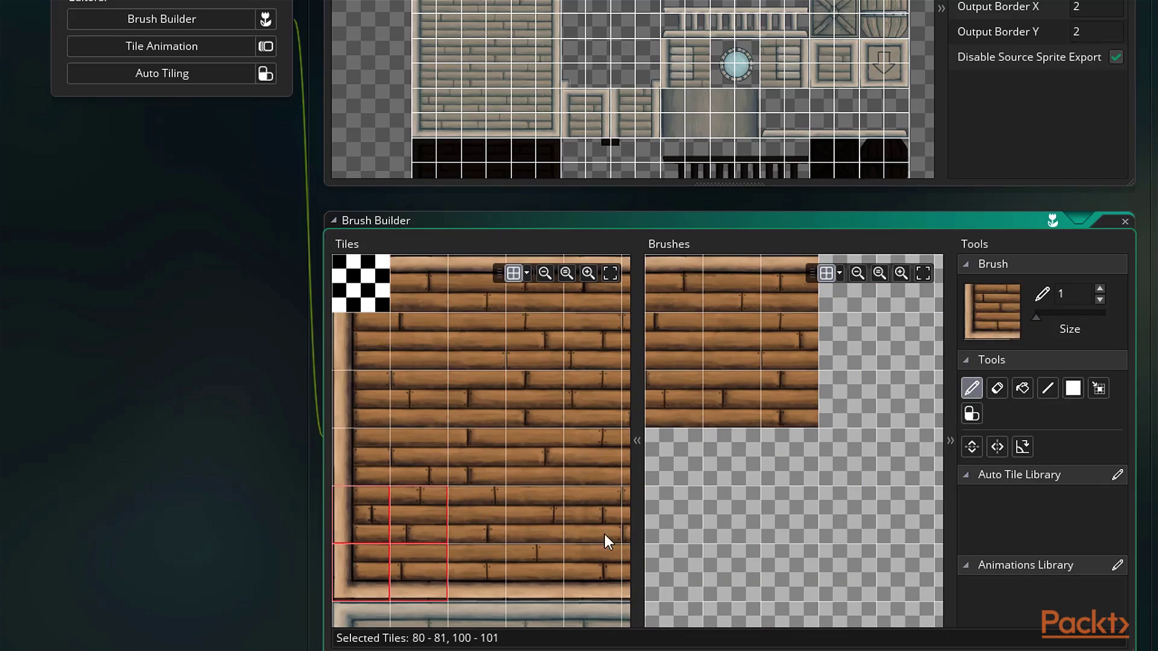
pyautogui.click(722, 588)
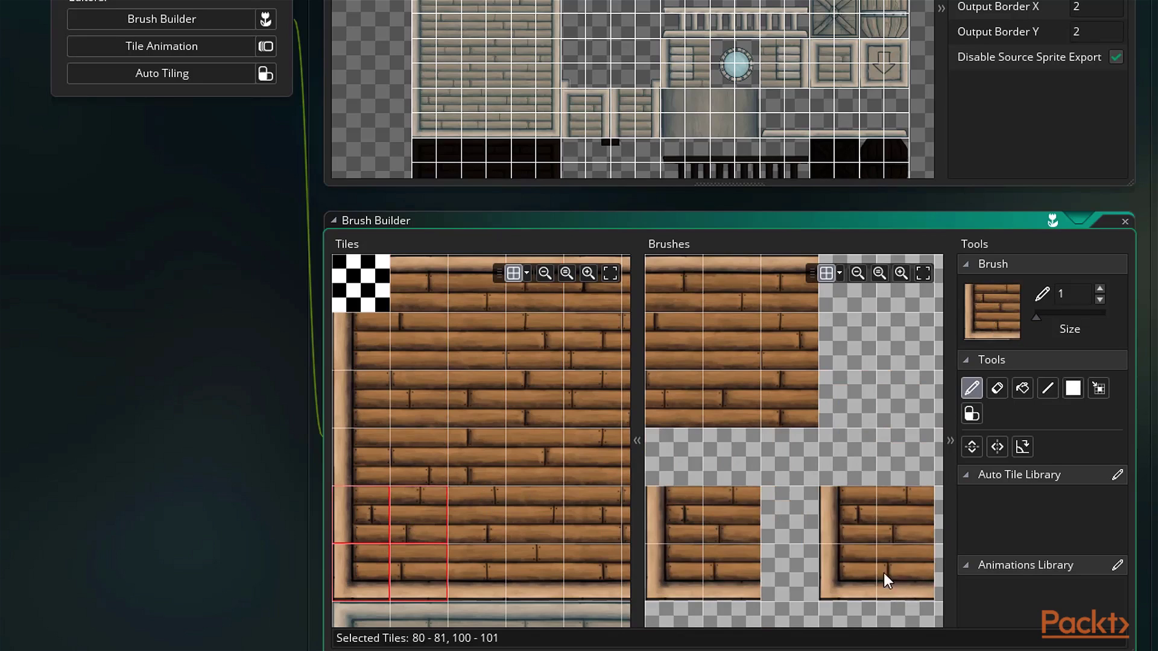
pyautogui.click(894, 564)
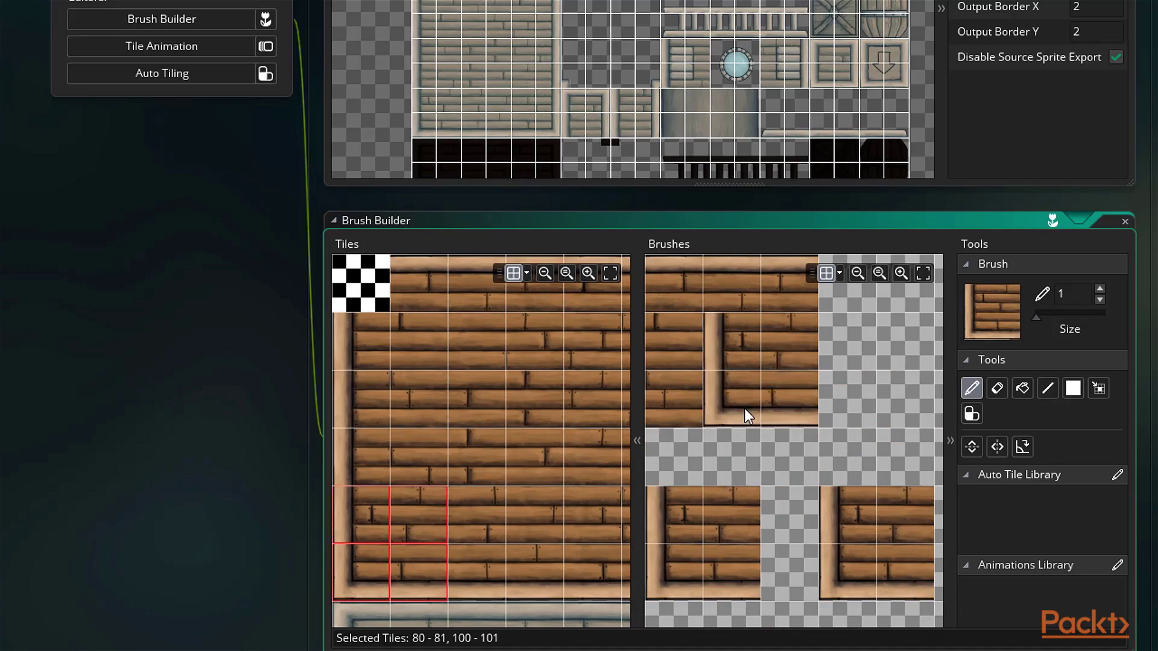
pyautogui.moveTo(564, 457); pyautogui.dragTo(499, 400)
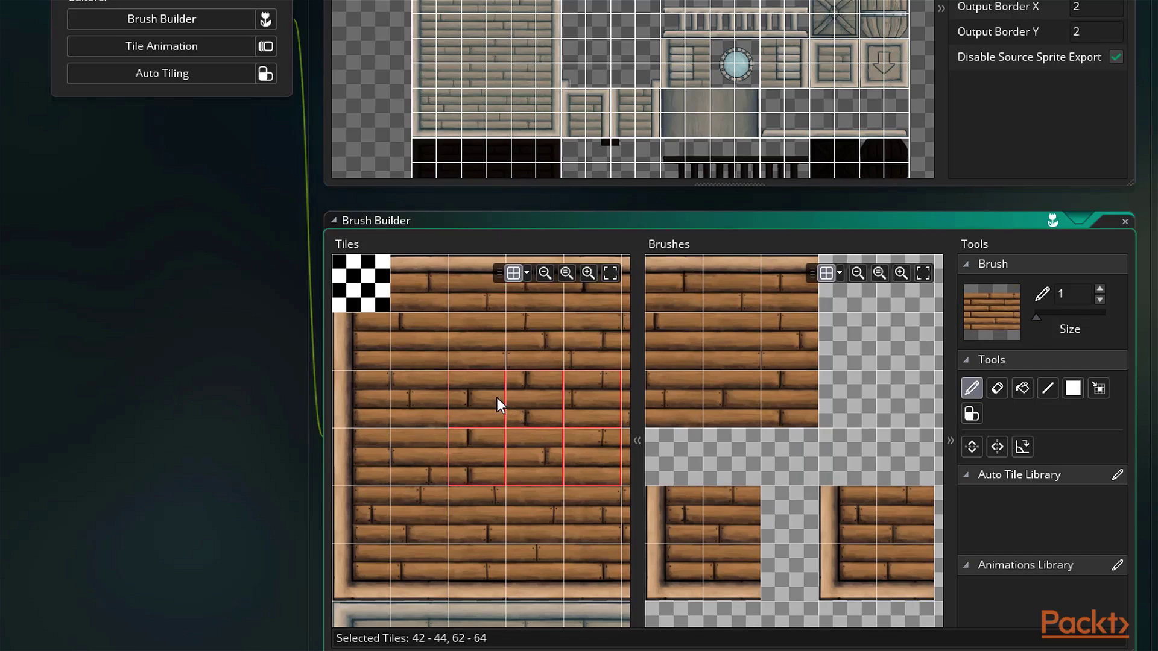